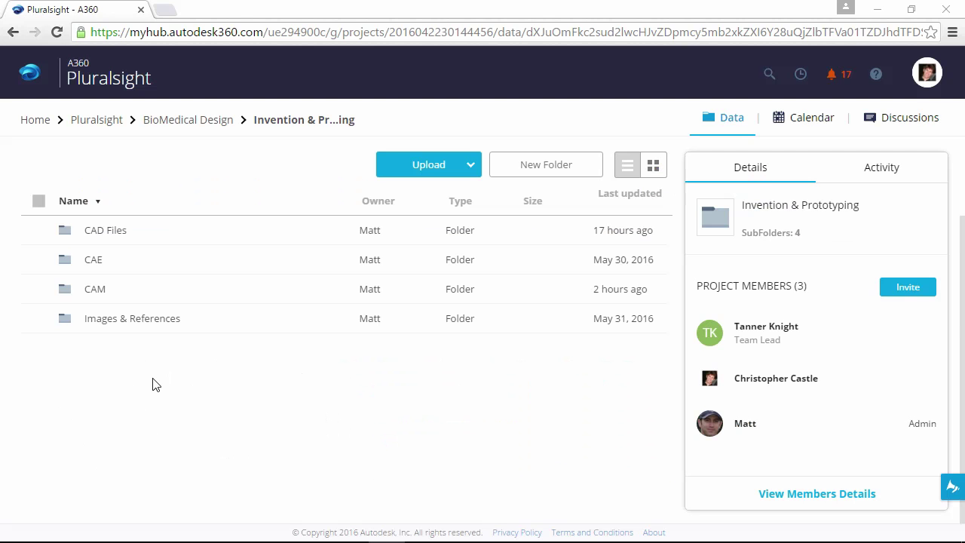
Step: View the Images & References folder inside Invention & Prototyping as thumbnails
click(106, 321)
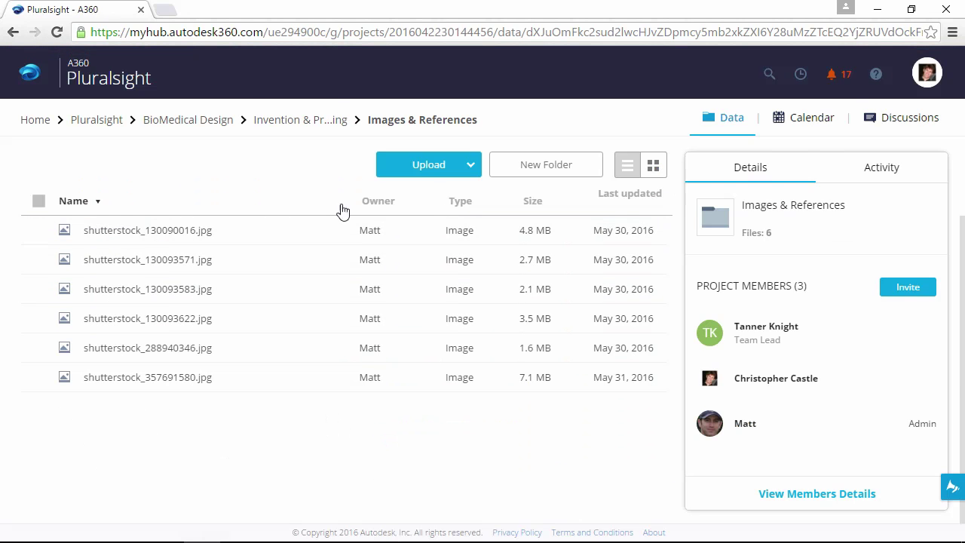
click(653, 167)
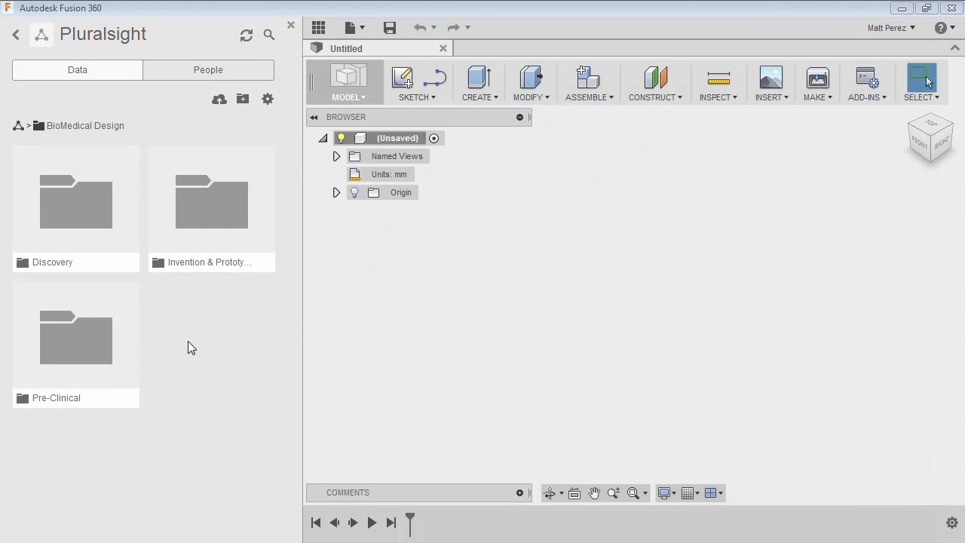
Step: Switch to Fusion 360, browse the Images & References folder inside Invention & Prototyping, and close the project data view
click(204, 215)
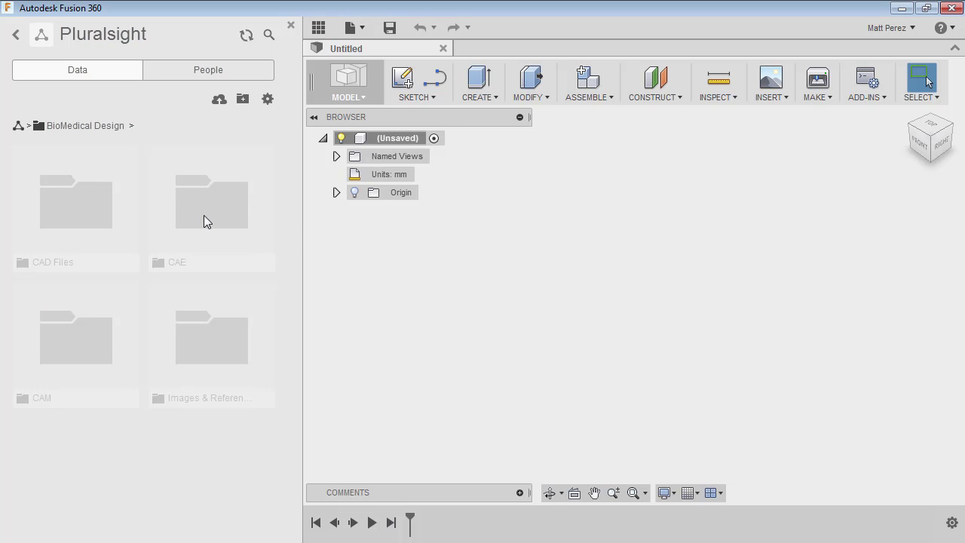
click(214, 342)
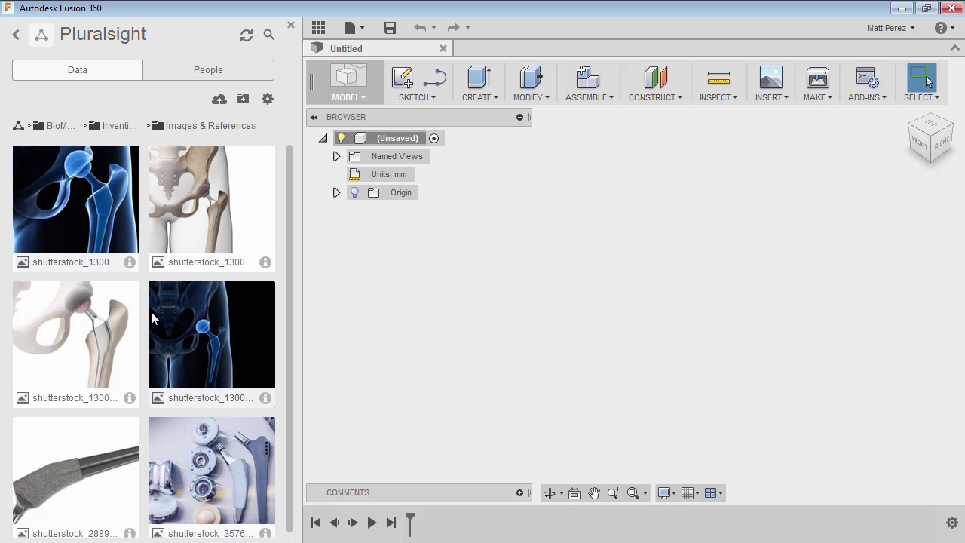
scroll(243, 443, down, 1)
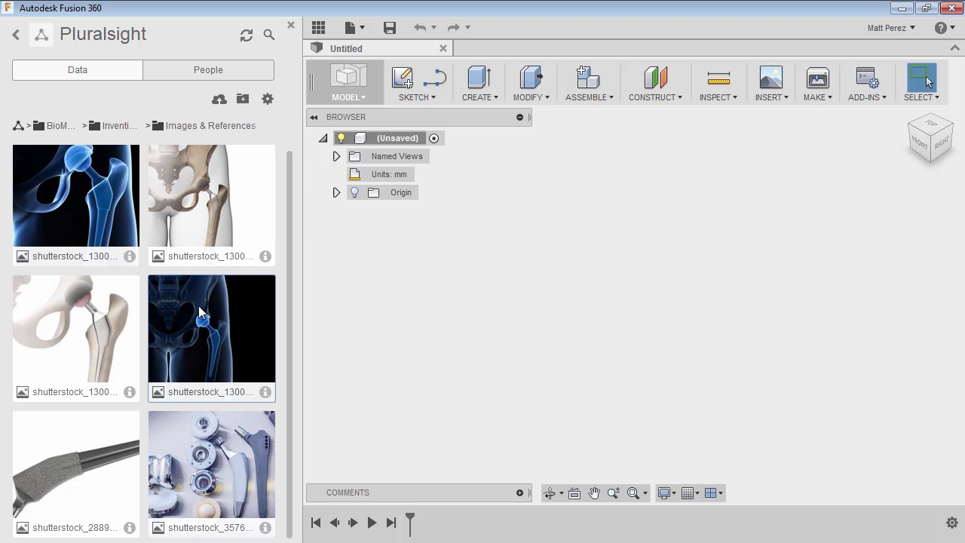
click(316, 33)
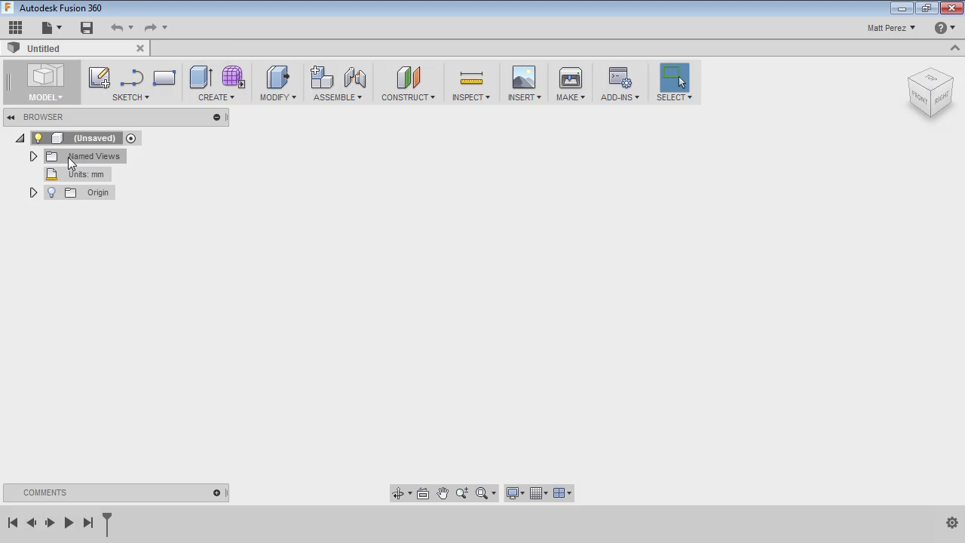
Step: Check whether the unsaved root component captures design history
right_click(88, 144)
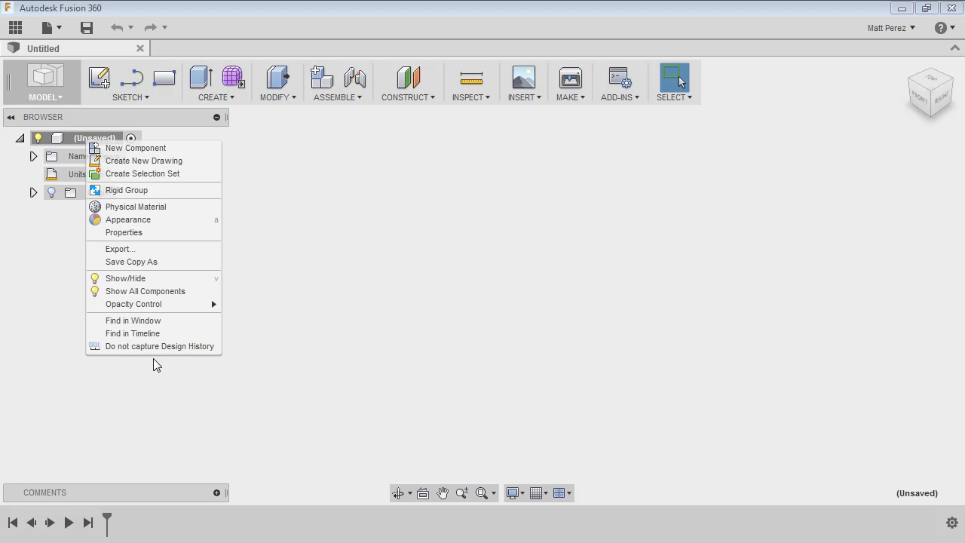
click(177, 377)
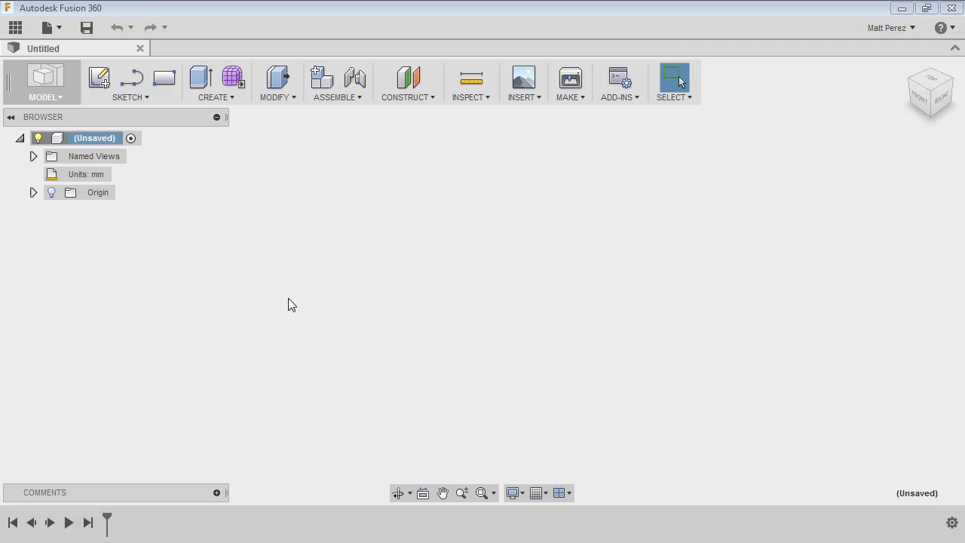
Step: Create an empty component named Ball under the root component without activating it
click(323, 80)
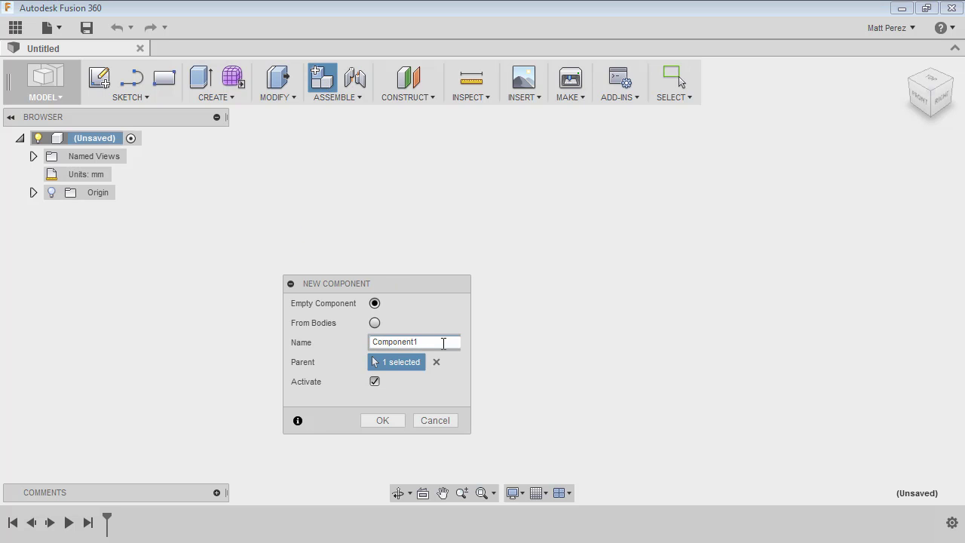
drag(435, 340, 307, 334)
text(V)
key(BackSpace)
text(Ball)
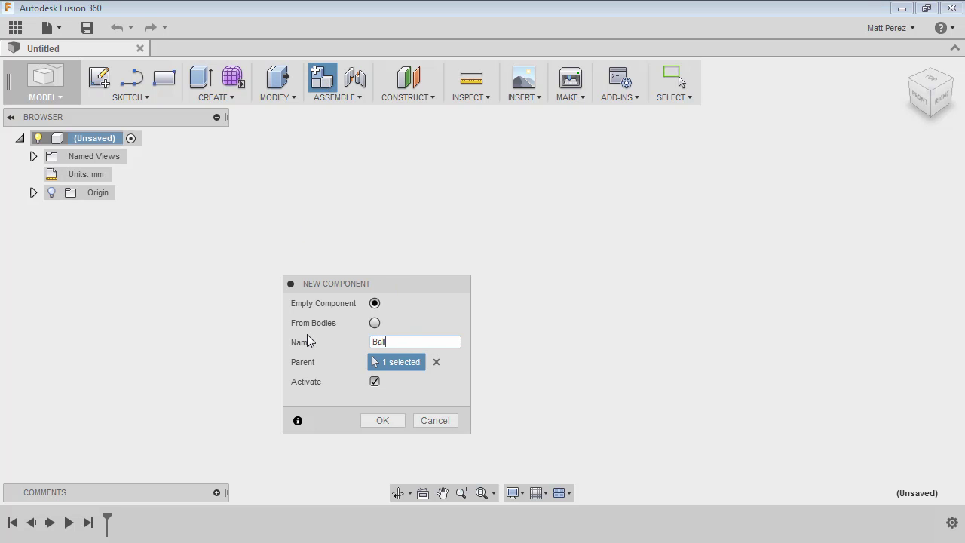
click(373, 382)
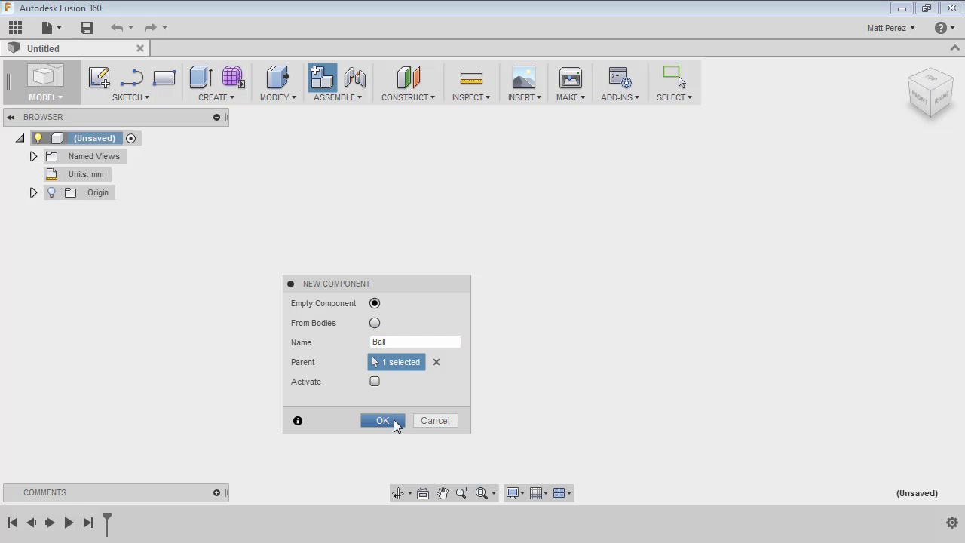
click(392, 420)
Step: Create a second empty component named Implant under the root component, leaving it inactive
click(322, 77)
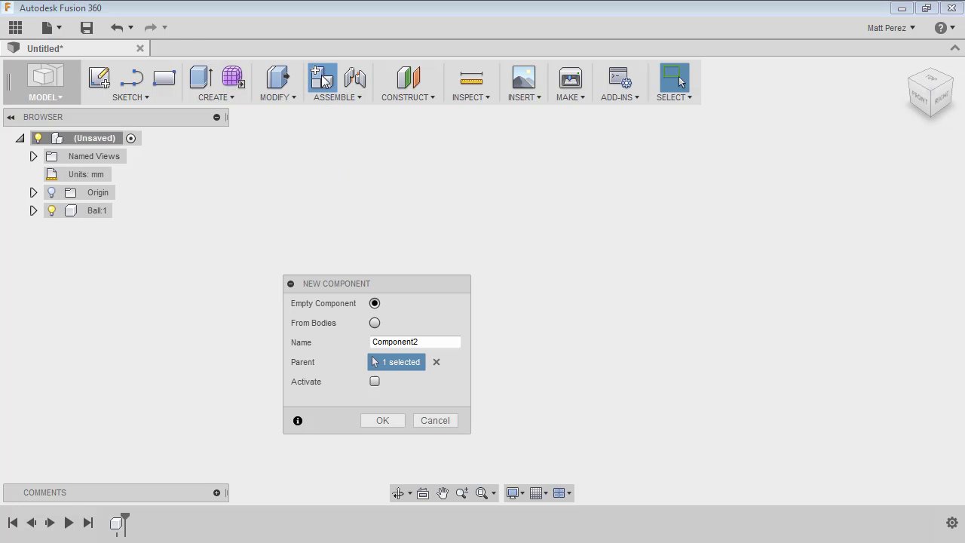
drag(430, 340, 360, 341)
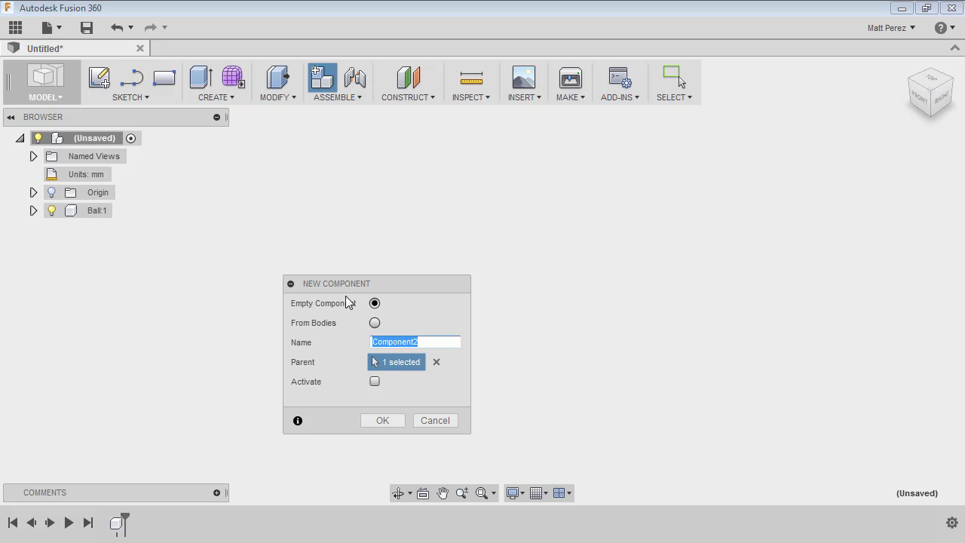
text(Implant)
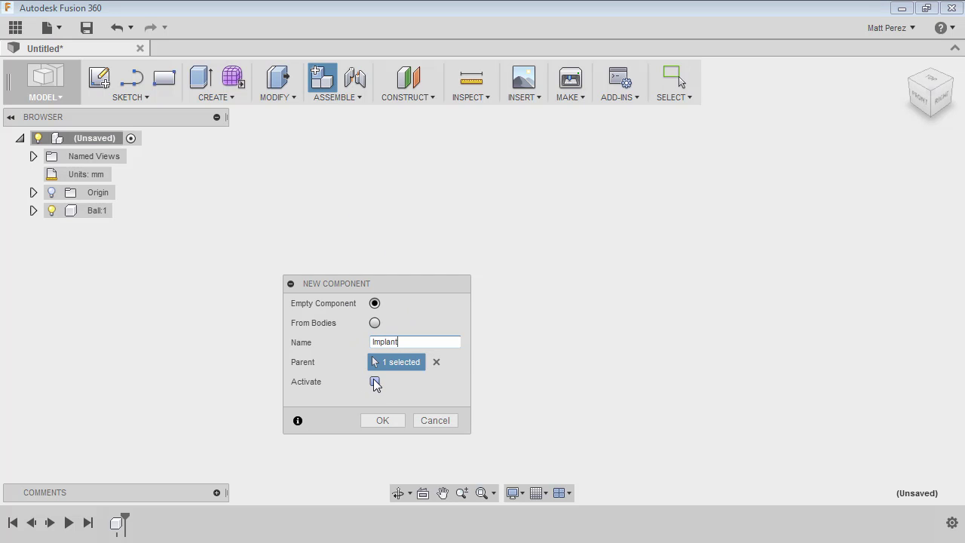
click(383, 422)
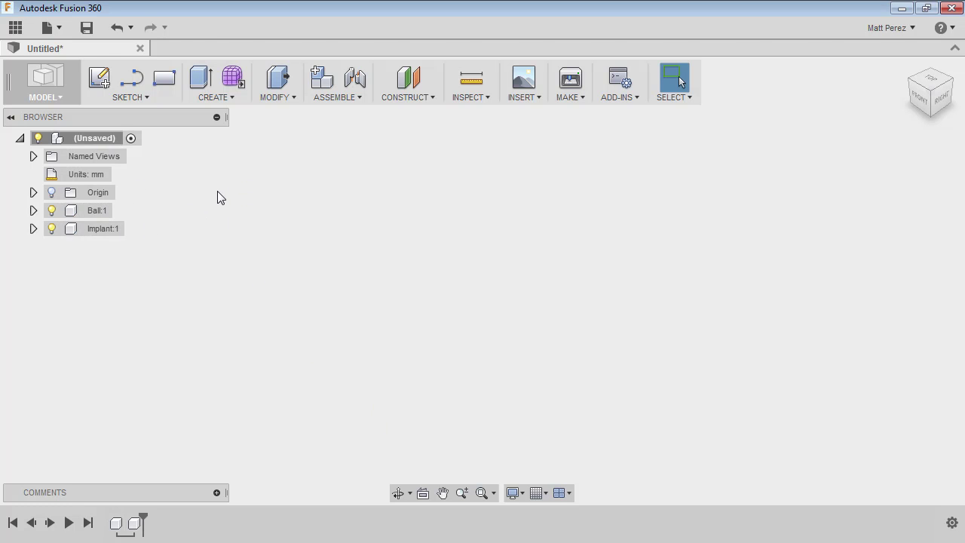
Step: Save the design as "BloMed Implant" in the CAD Files folder under Pluralsight > BioMedical Design > Invention & Prototyping
click(86, 34)
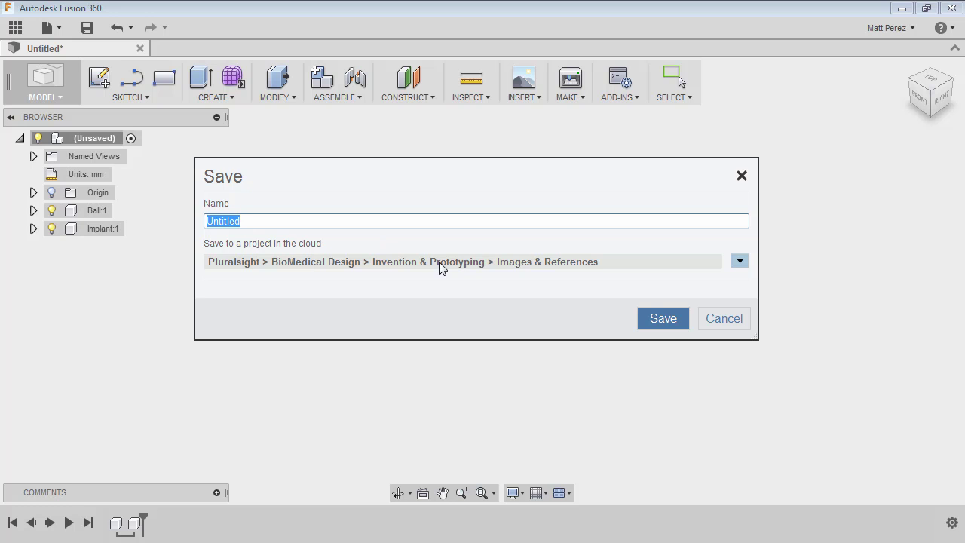
click(739, 262)
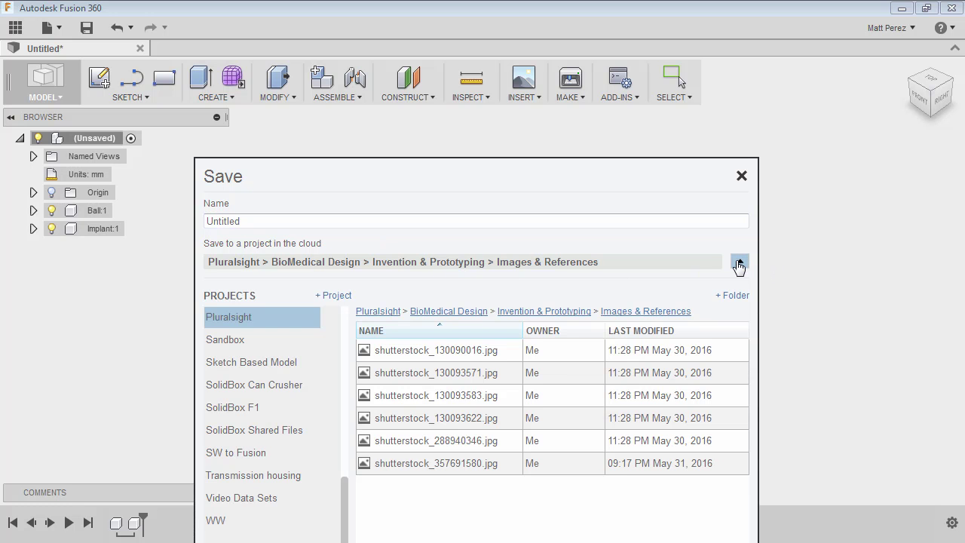
click(544, 312)
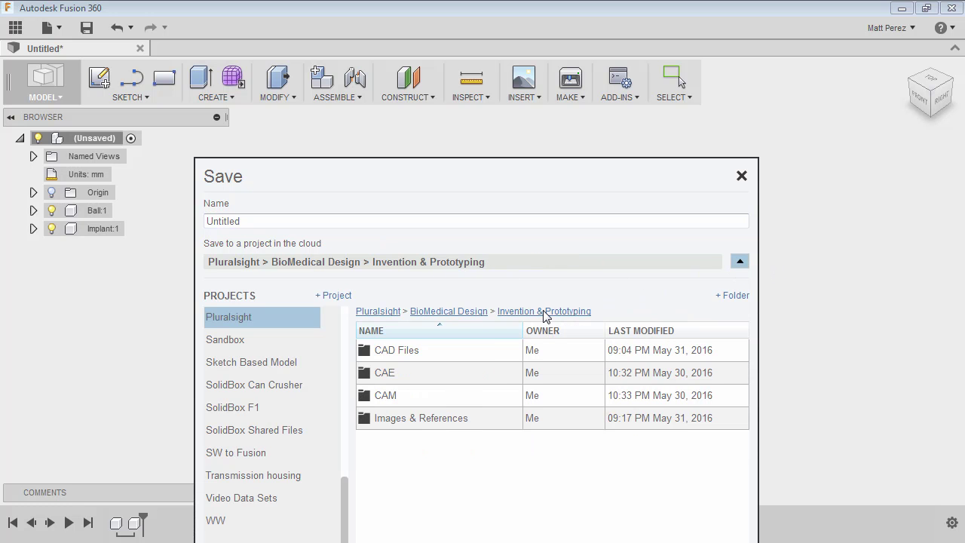
double_click(394, 352)
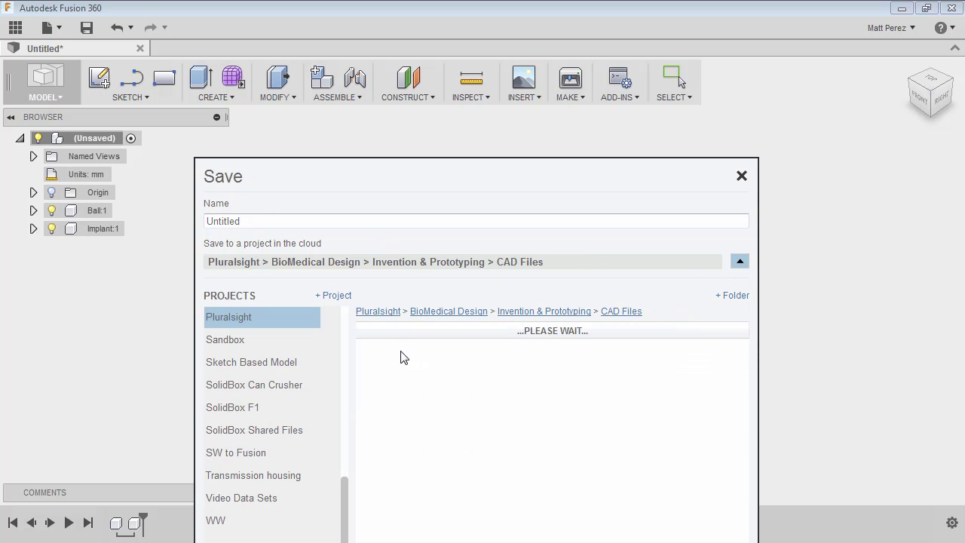
click(282, 220)
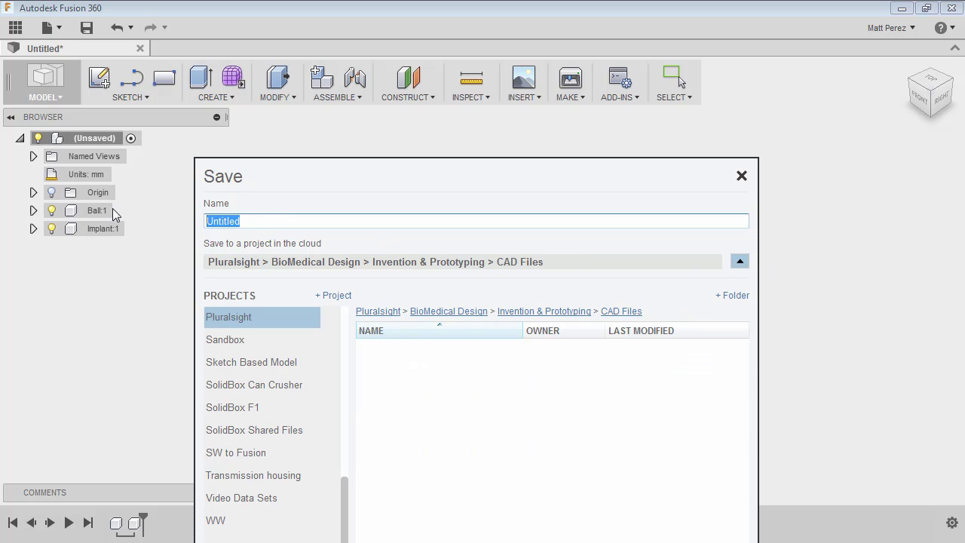
text(BloMed Implant)
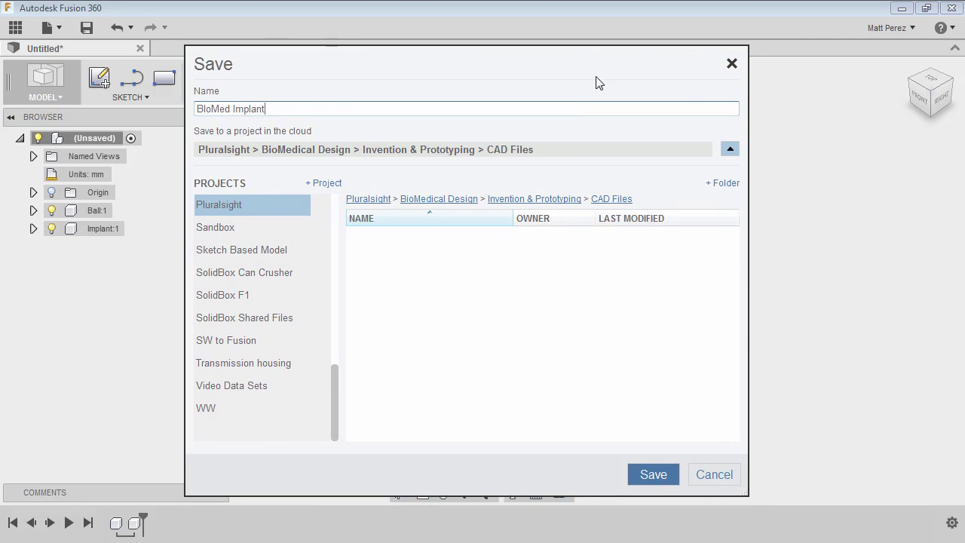
click(651, 473)
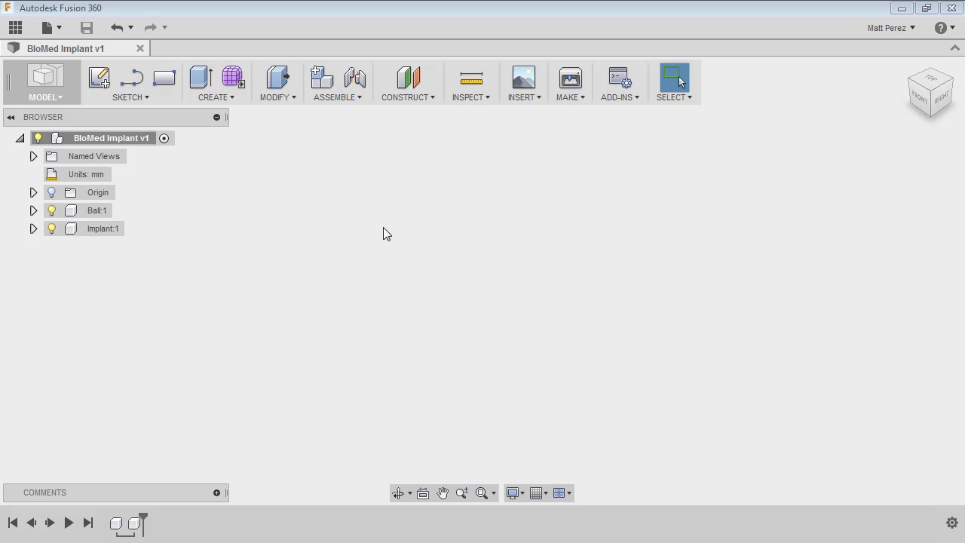
Step: Orient the model to the front view
click(113, 210)
click(918, 99)
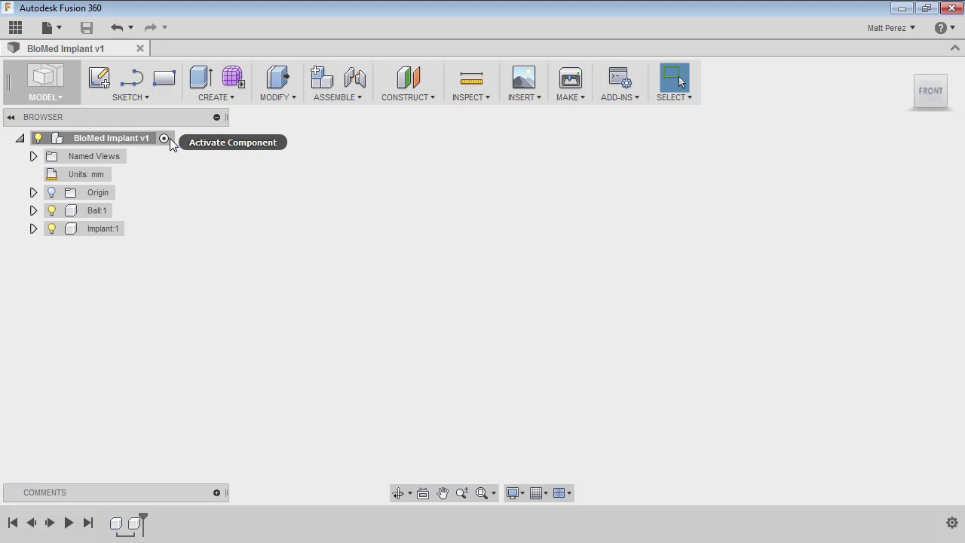
Step: Activate the Ball and Implant components in turn, and return activation to the top-level assembly
click(121, 210)
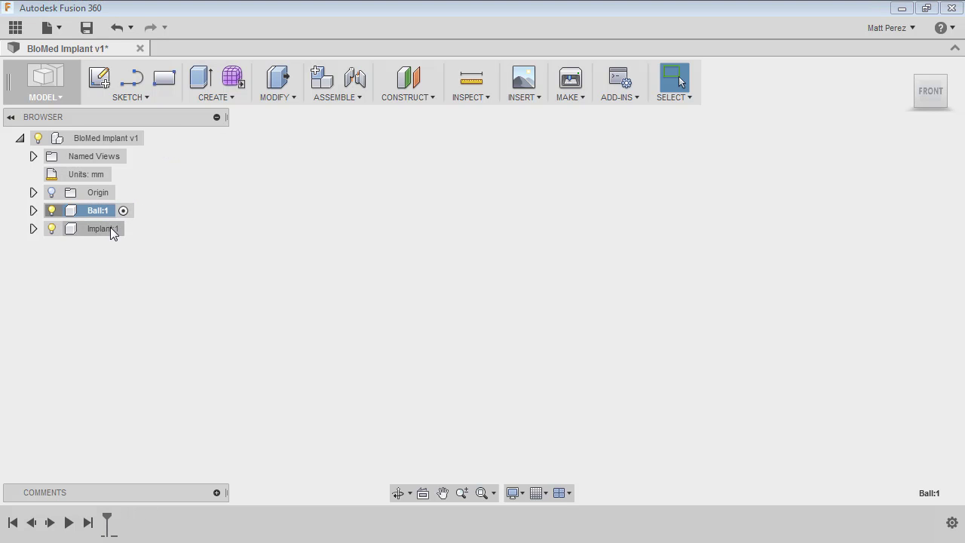
click(130, 228)
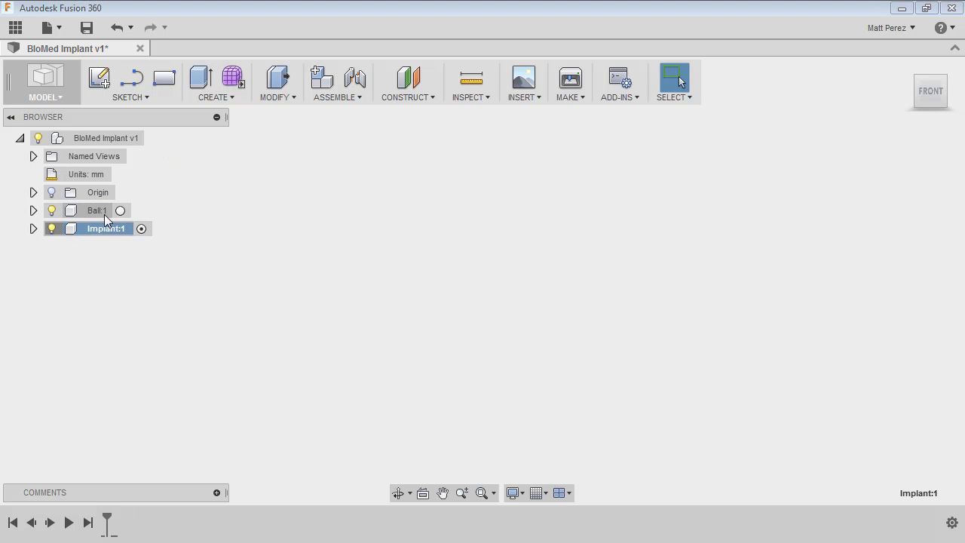
click(152, 138)
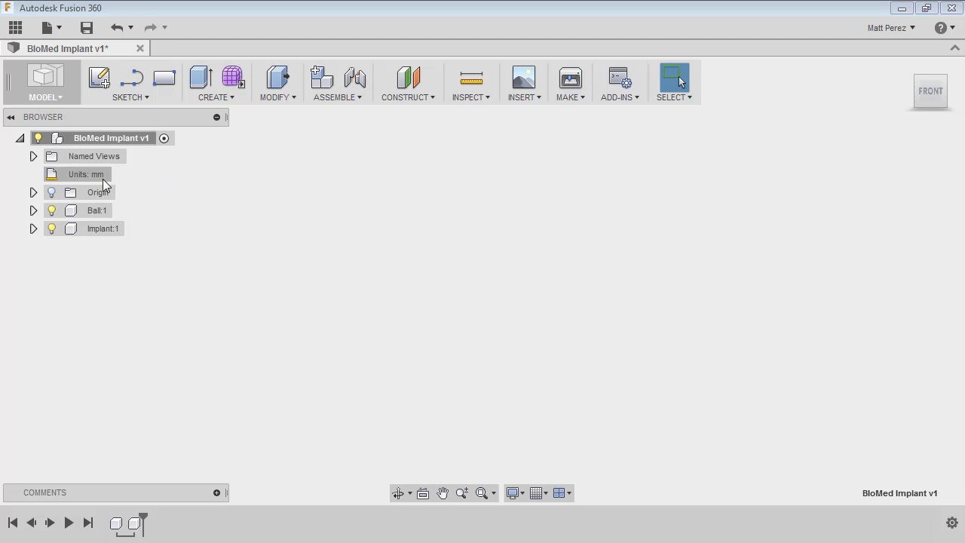
Step: Insert the hip X-ray image shutterstock_130093622 as an attached canvas on the front origin plane
mouse_move(64, 174)
click(537, 101)
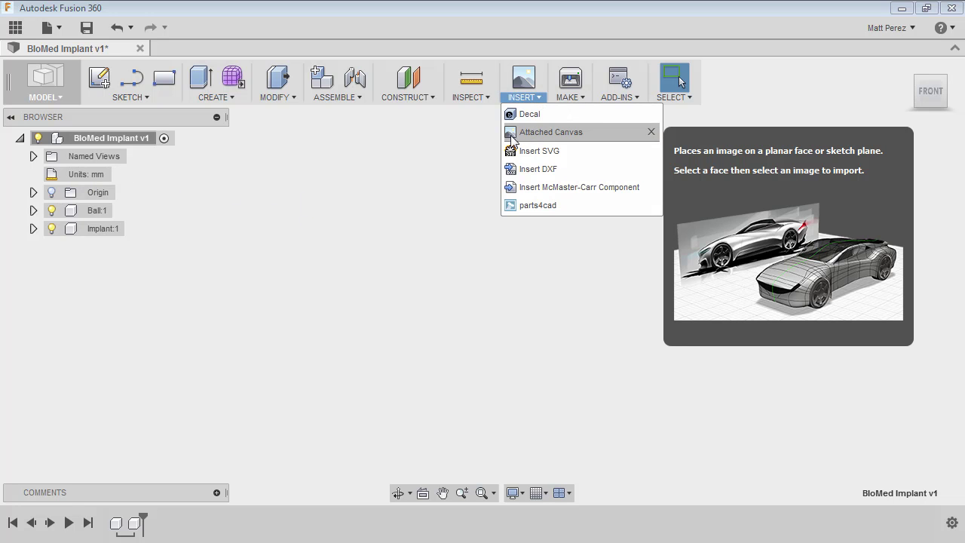
click(538, 135)
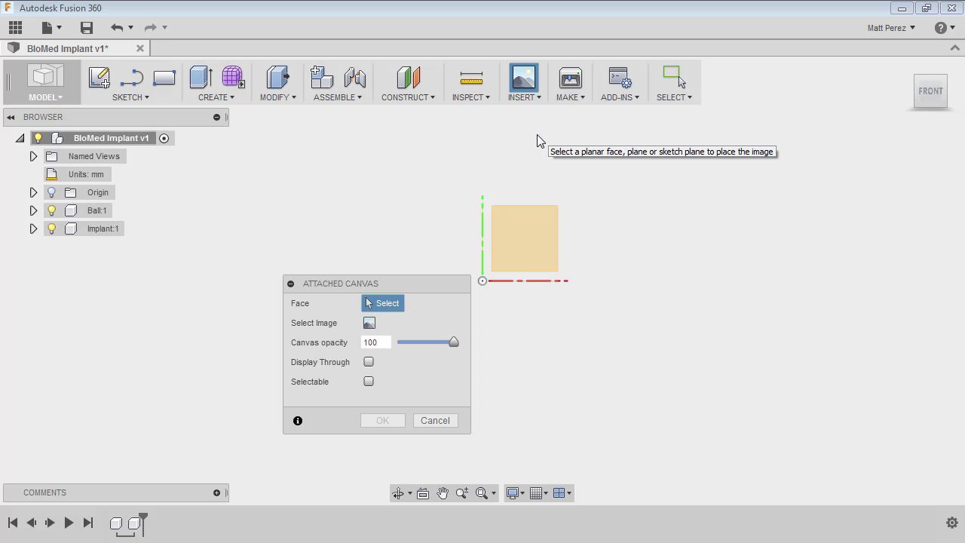
click(522, 222)
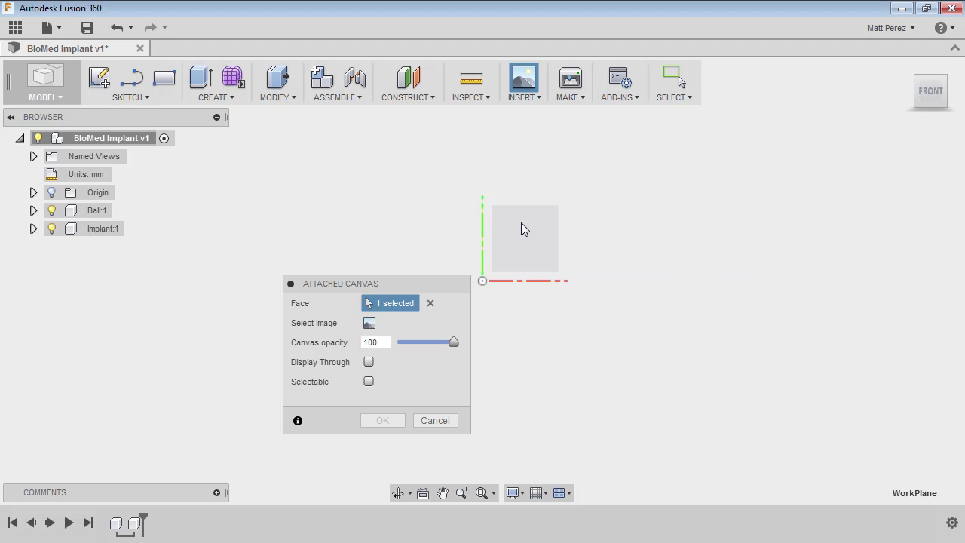
click(369, 323)
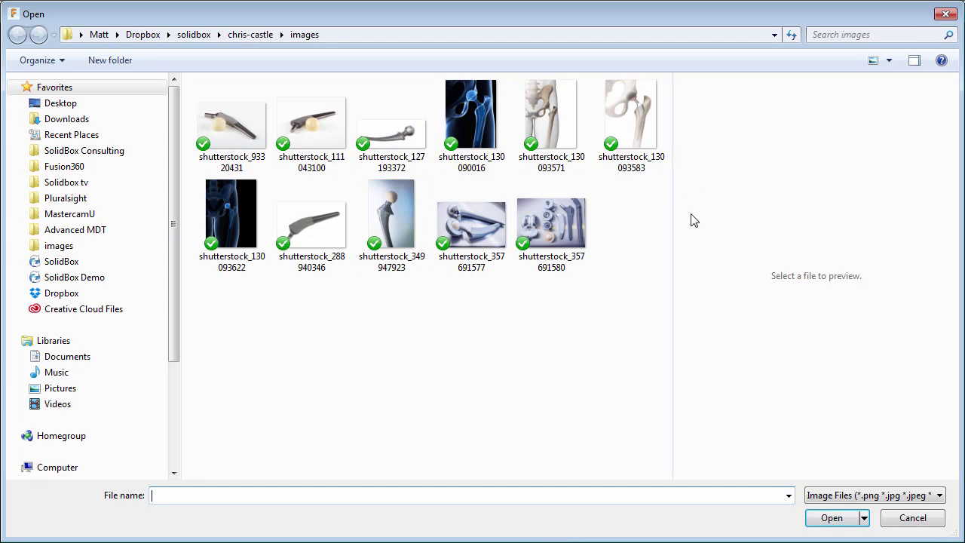
click(243, 215)
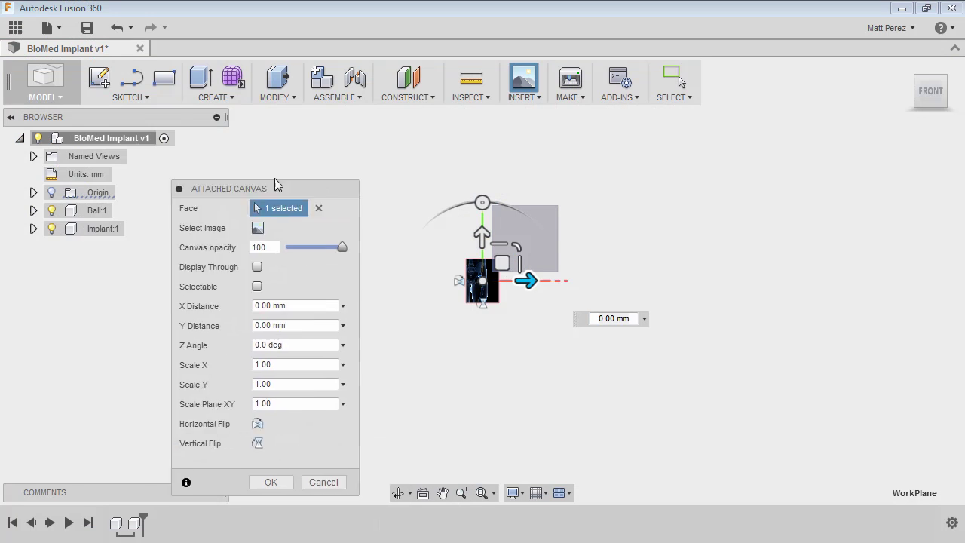
Step: Move the canvas about 0.822 mm in X and -1.837 mm in Y so the implant's ball is centred on the origin
double_click(250, 150)
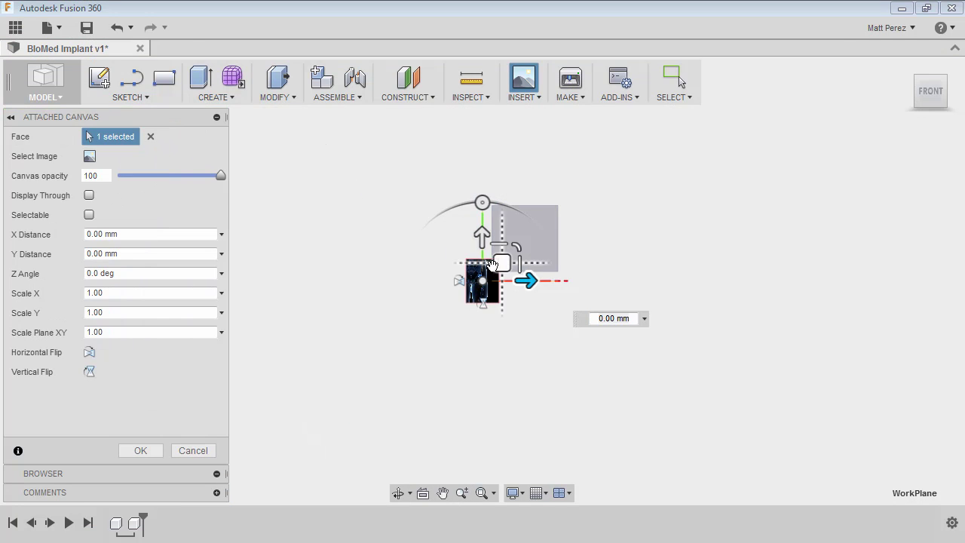
scroll(486, 283, up, 10)
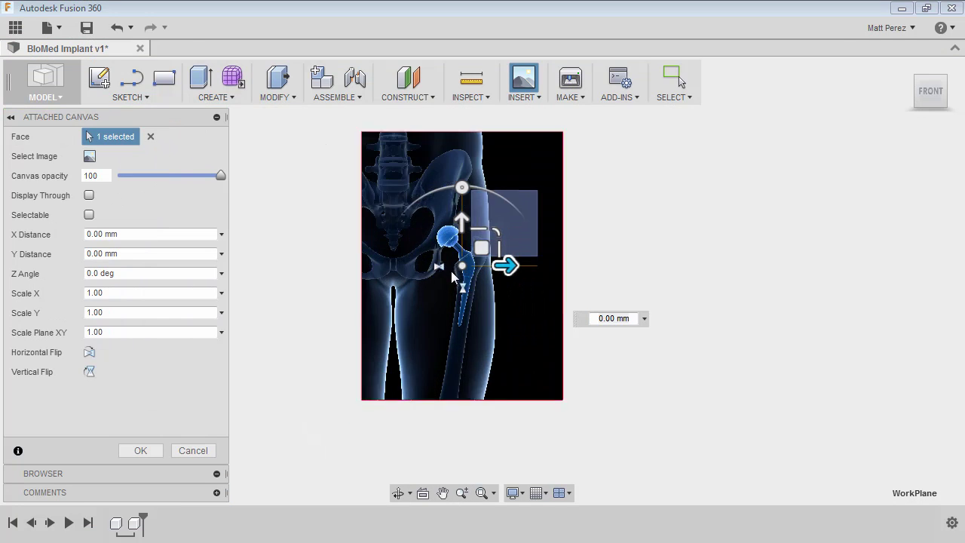
scroll(454, 270, up, 2)
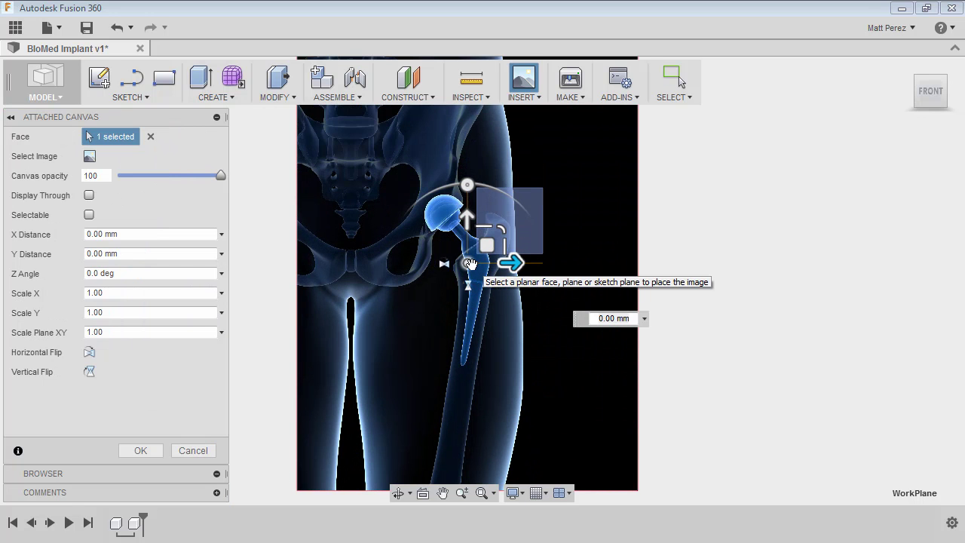
drag(487, 245, 504, 292)
scroll(506, 292, up, 3)
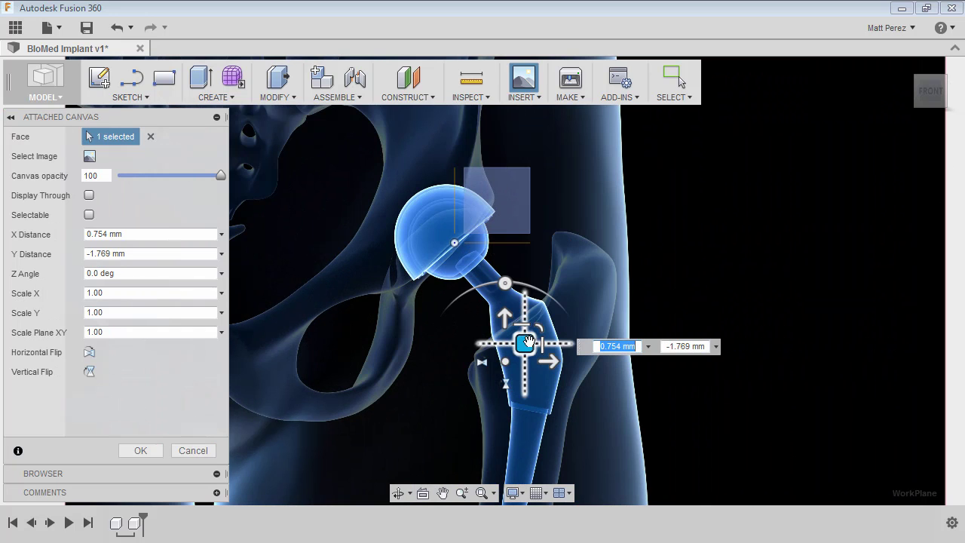
drag(532, 344, 533, 348)
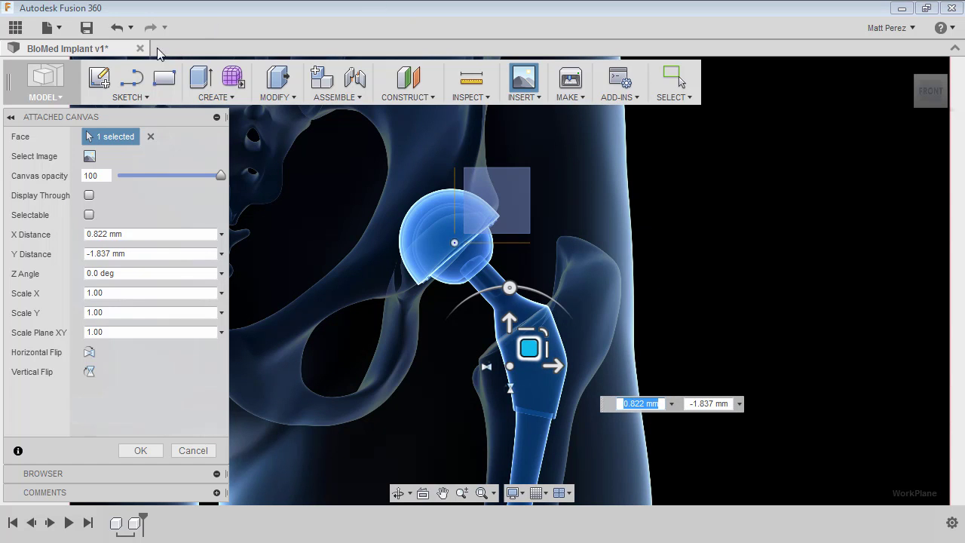
Step: Set the canvas opacity to 50, enable Display Through, and accept the attached canvas
drag(127, 117, 304, 29)
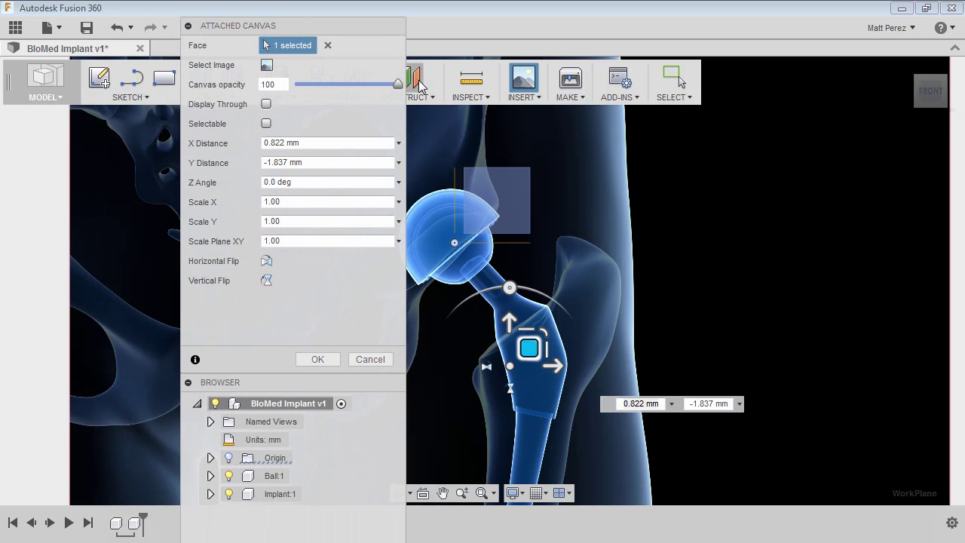
drag(397, 81, 336, 82)
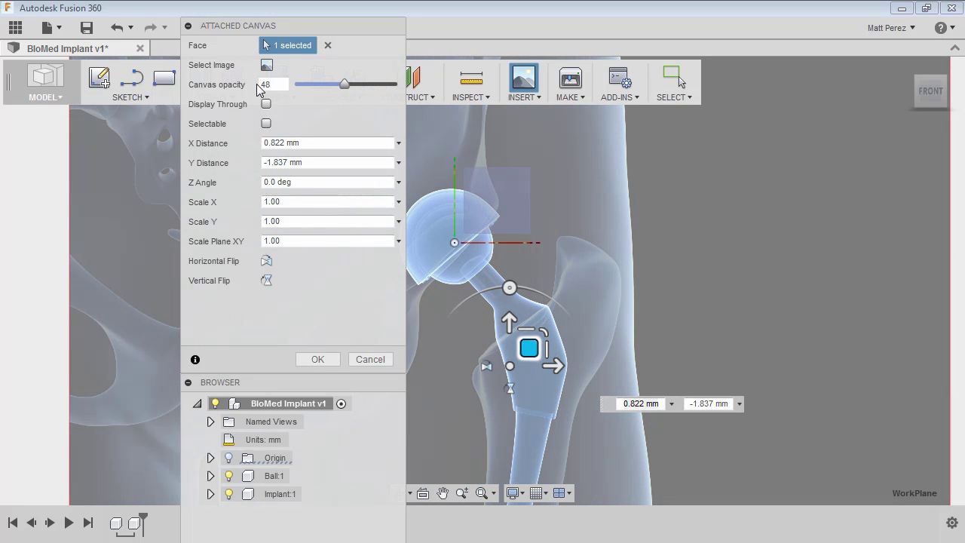
drag(273, 85, 240, 86)
text(50)
click(265, 104)
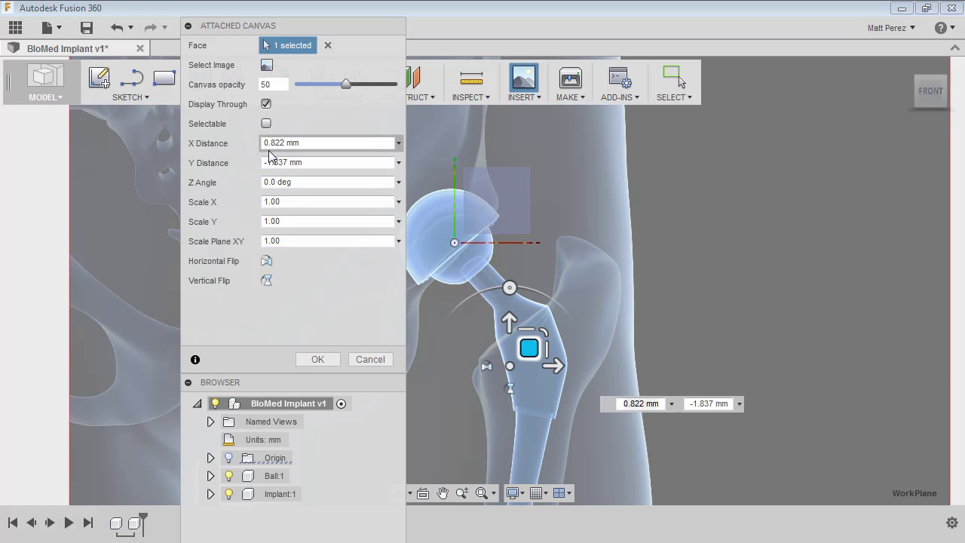
click(304, 163)
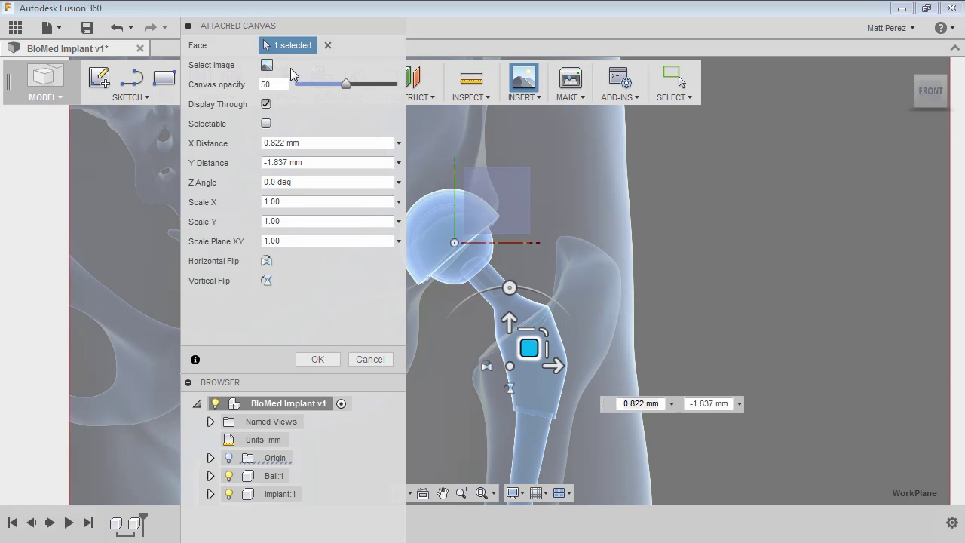
click(325, 360)
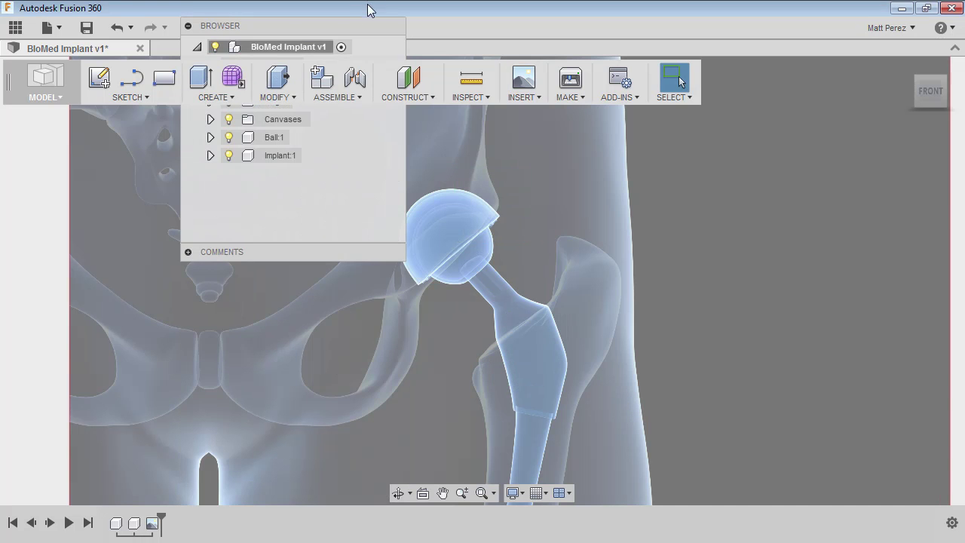
drag(339, 27, 12, 159)
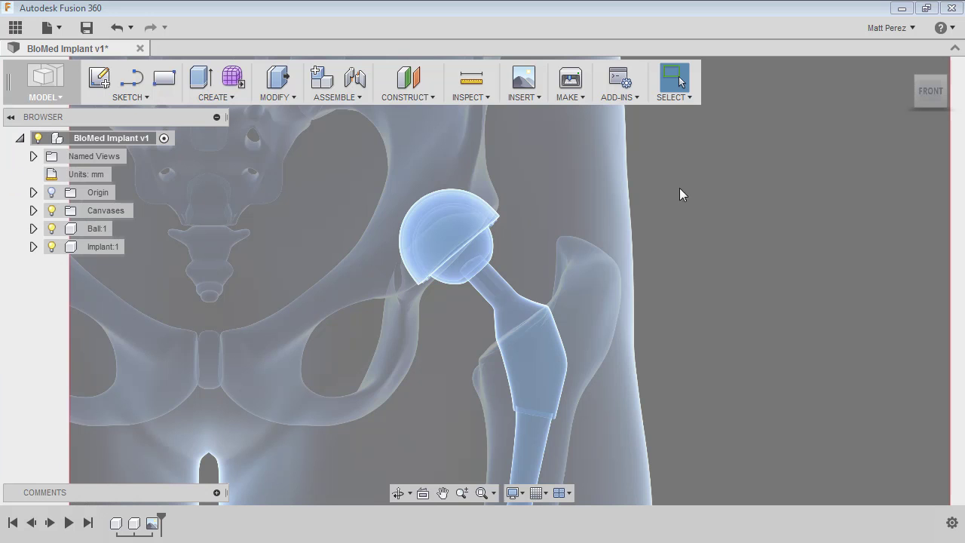
click(481, 493)
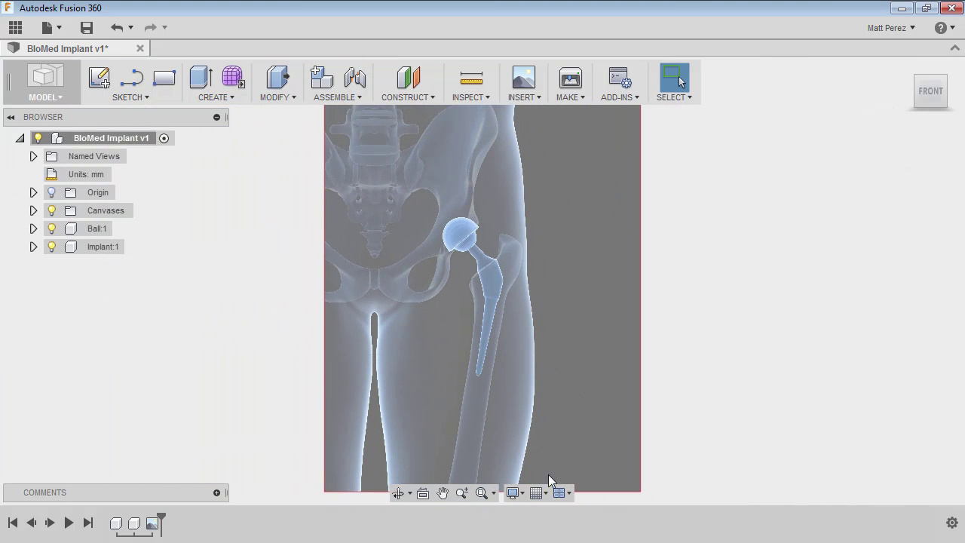